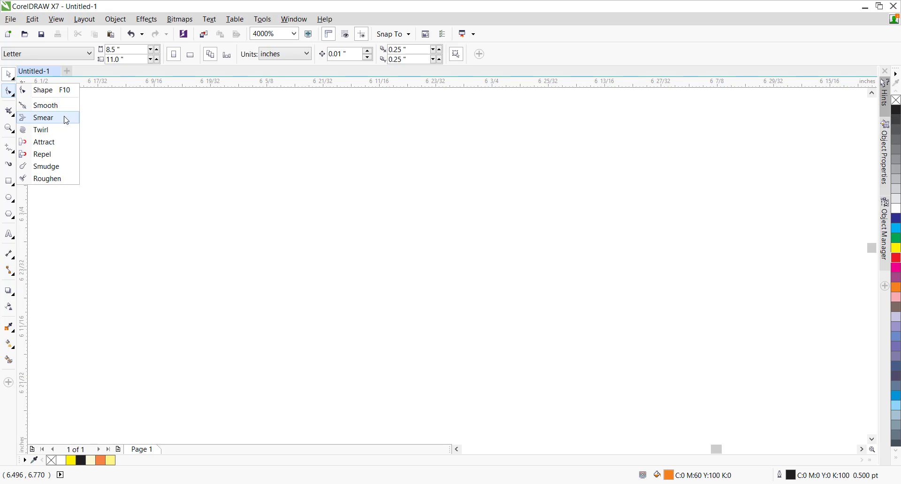
- Draw a circle about 0.10 inches in diameter with the Ellipse tool on the blank page
click(153, 127)
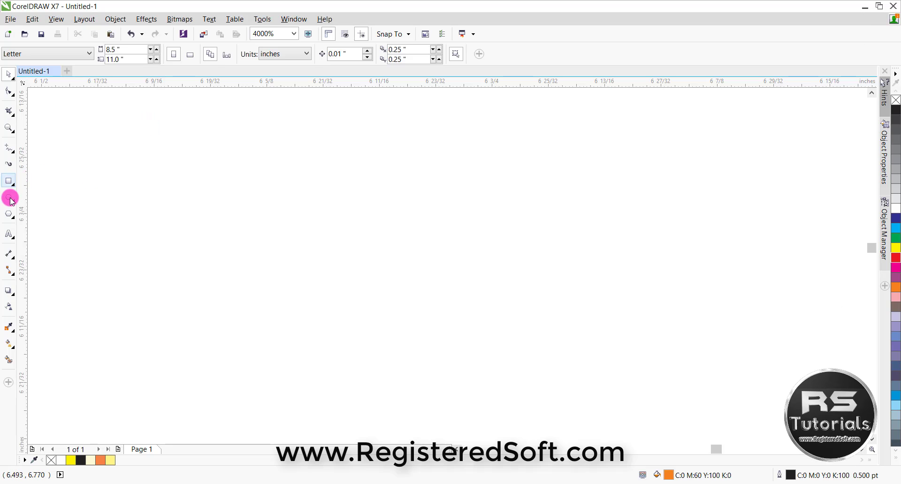
click(11, 198)
drag(227, 168, 409, 355)
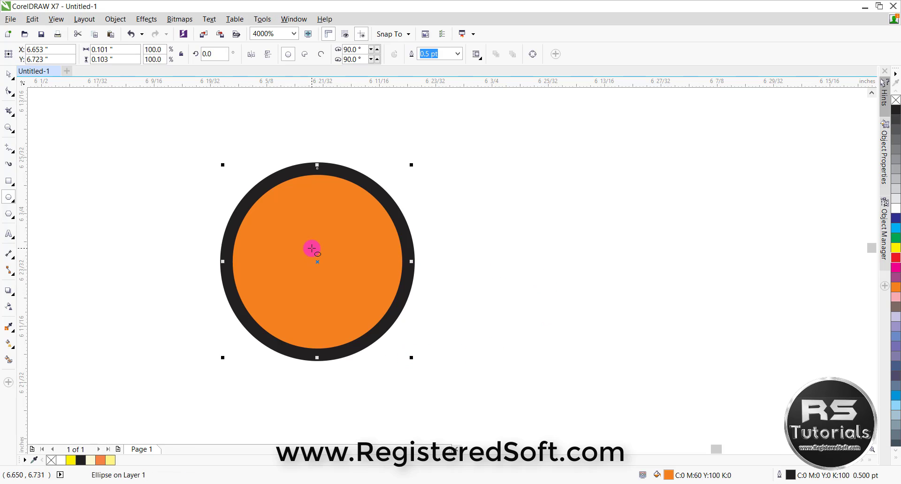
- Smart Fill the circle with orange (C:0 M:60 Y:80 K:0) and a 0.5 pt black outline
click(9, 359)
click(127, 55)
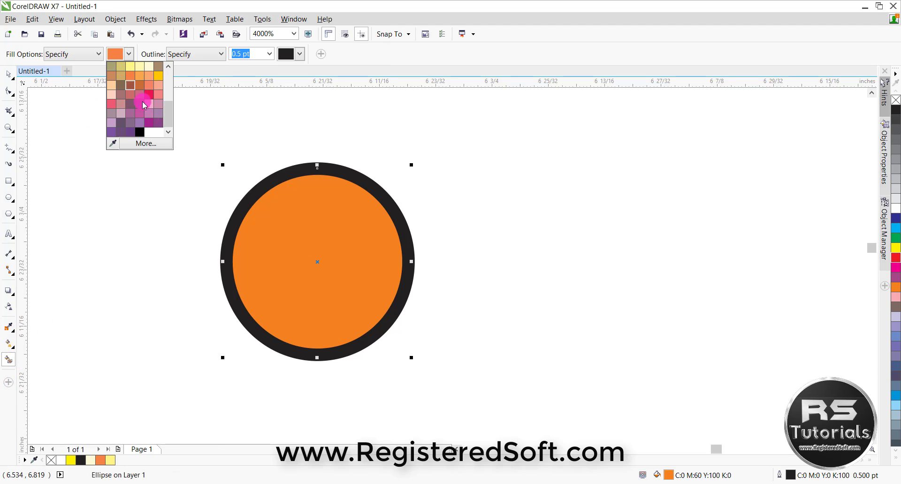
click(314, 224)
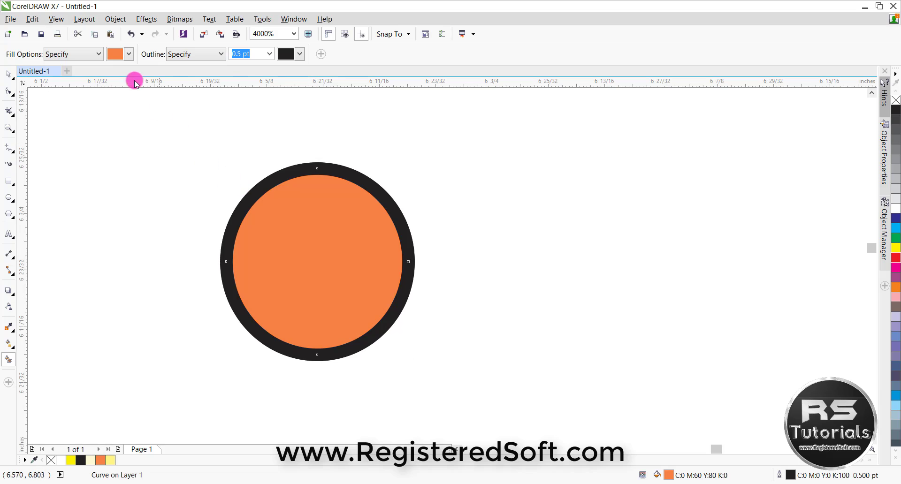
click(128, 54)
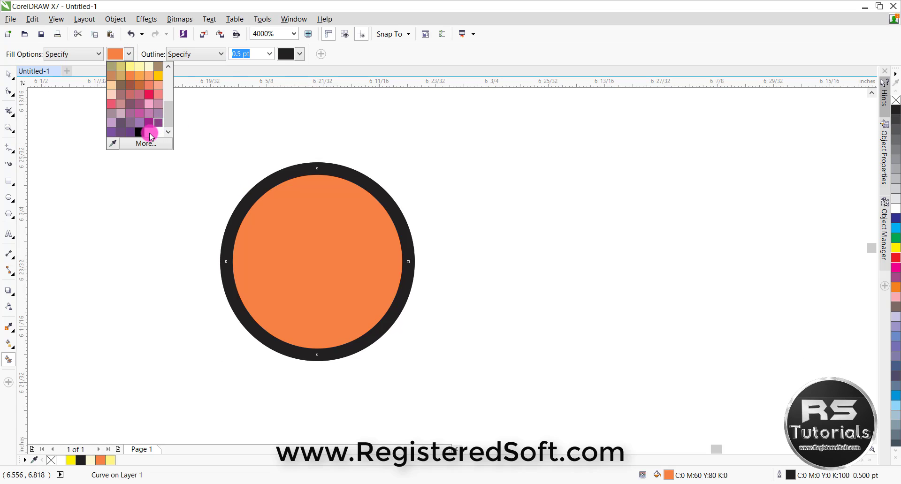
click(447, 194)
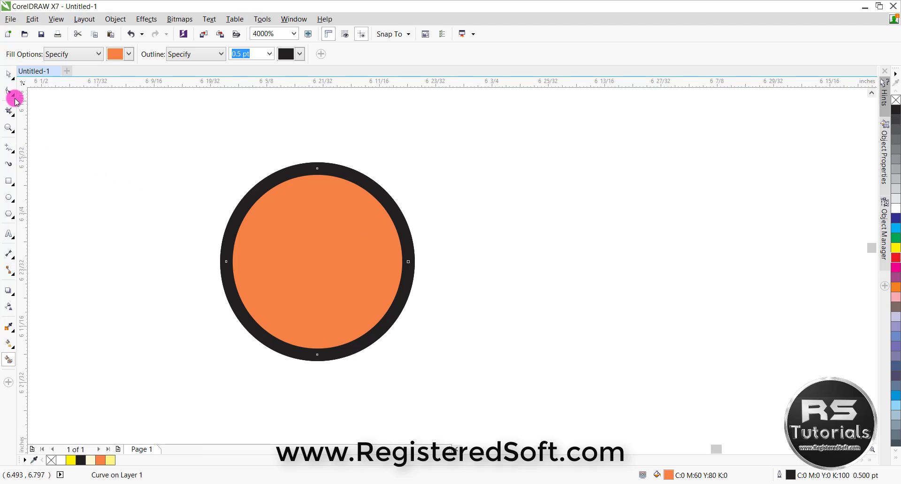
- Activate the Smear tool and try nib sizes of 0.18 and 0.01 inches
drag(15, 99, 61, 126)
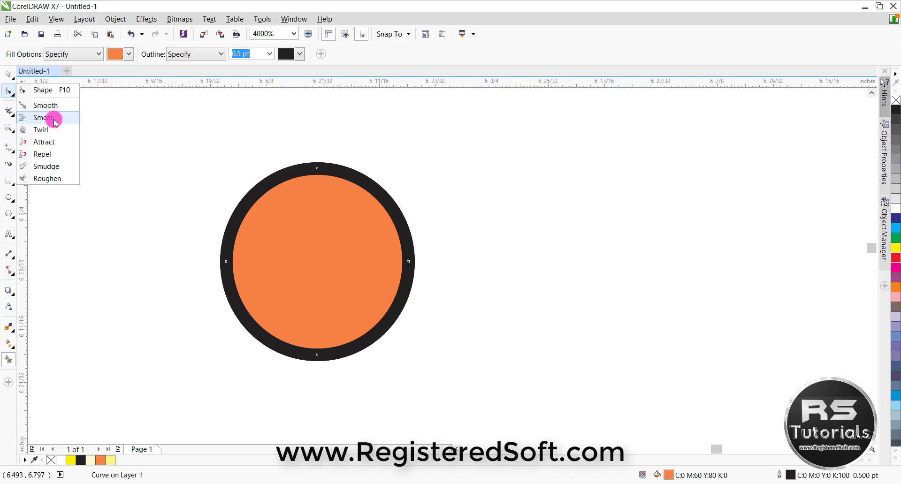
drag(49, 123, 50, 121)
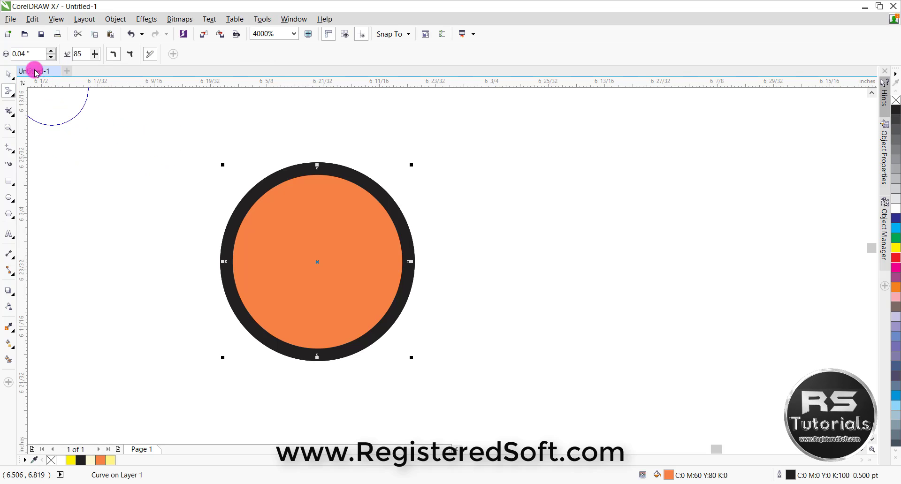
click(22, 53)
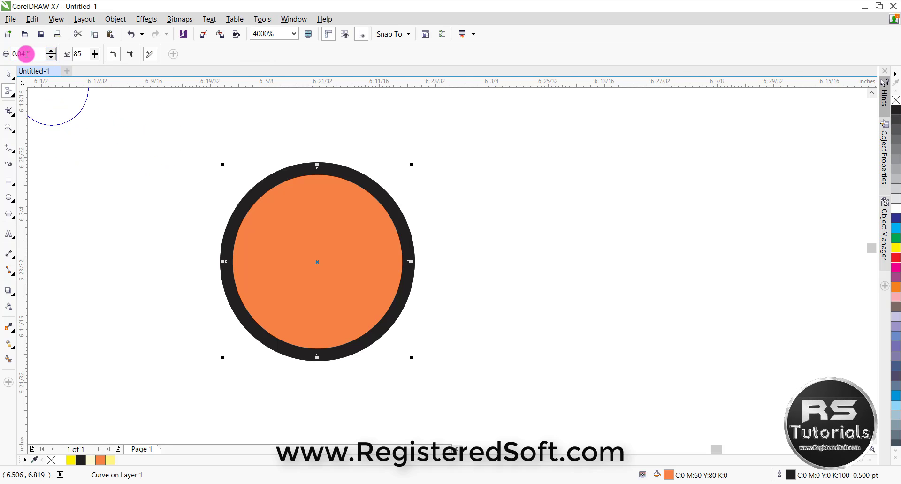
click(50, 57)
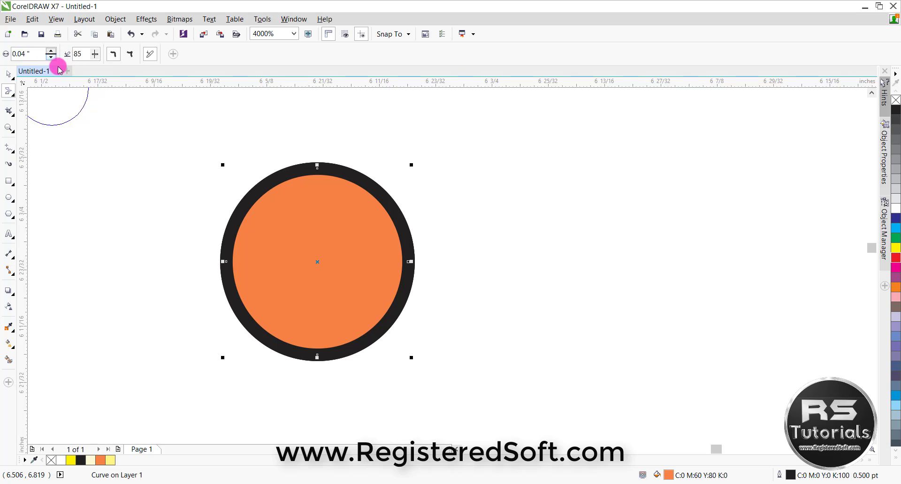
click(50, 52)
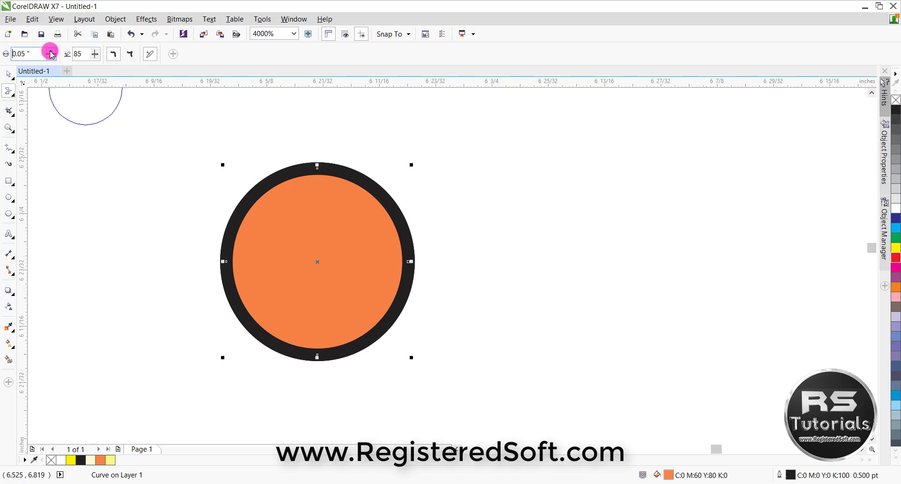
click(50, 51)
click(51, 51)
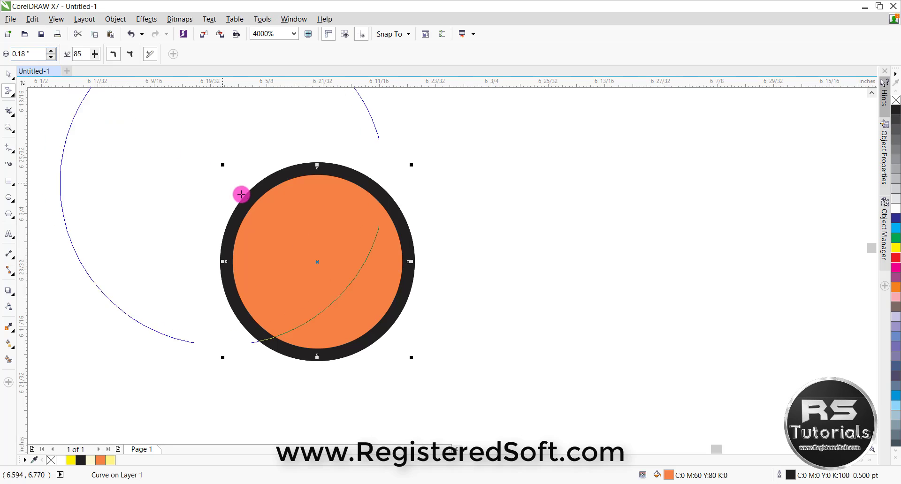
click(51, 52)
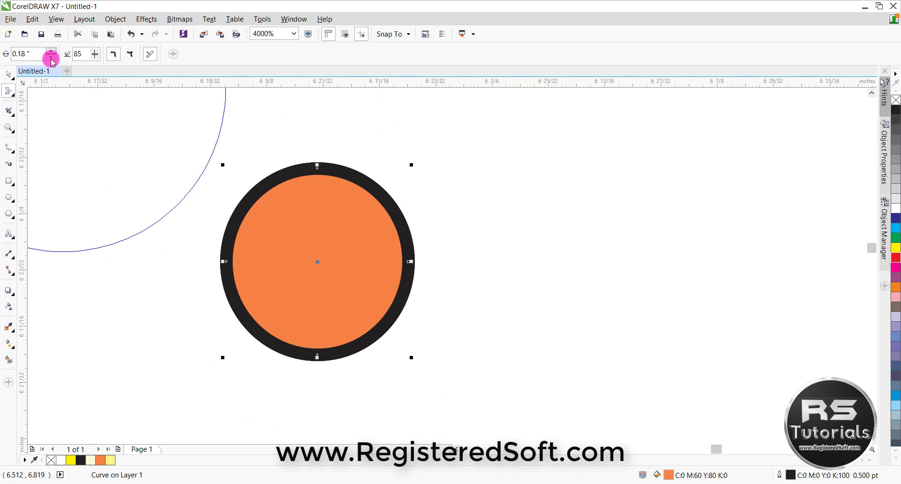
click(51, 58)
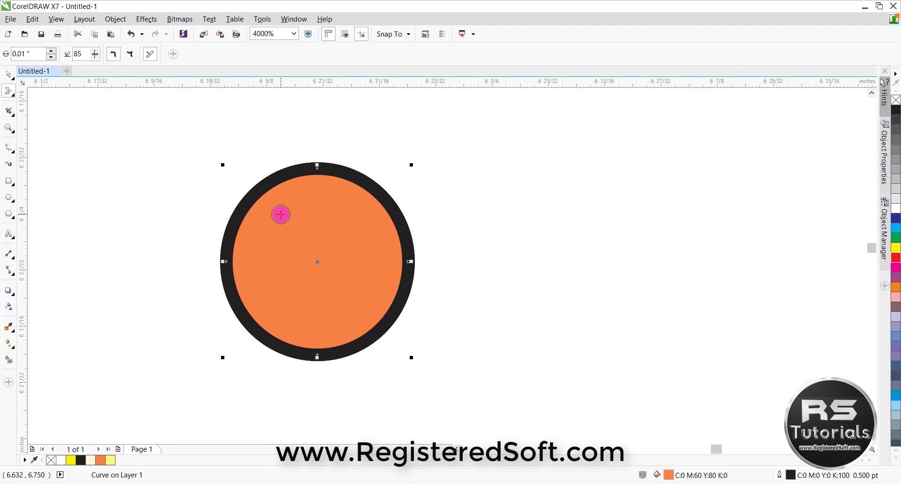
- Set the Smear tool's nib size to 0.029 inches and its pressure to 100
drag(281, 215, 281, 215)
drag(278, 248, 319, 293)
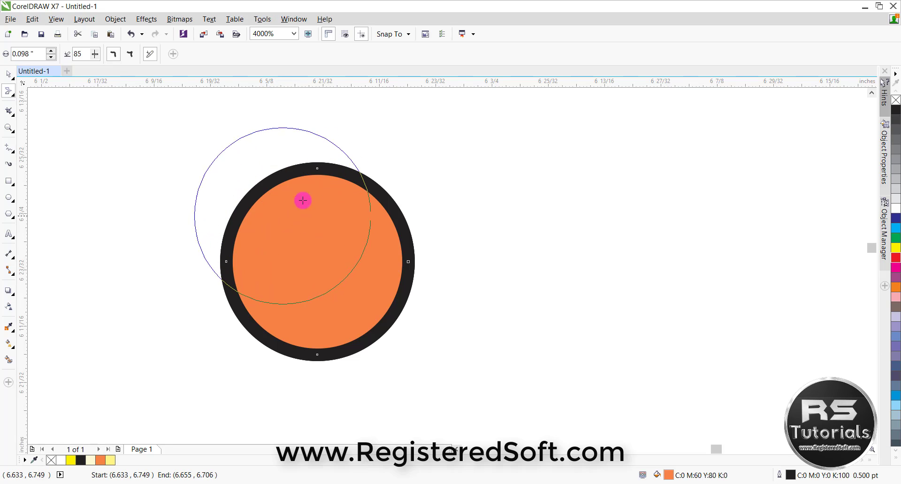
drag(303, 201, 311, 253)
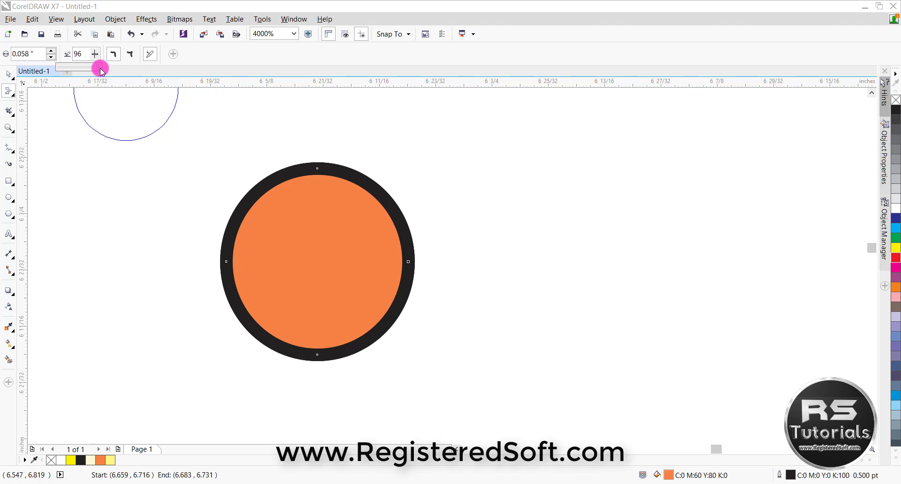
mouse_move(100, 68)
mouse_down()
mouse_move(80, 69)
mouse_move(107, 71)
mouse_up()
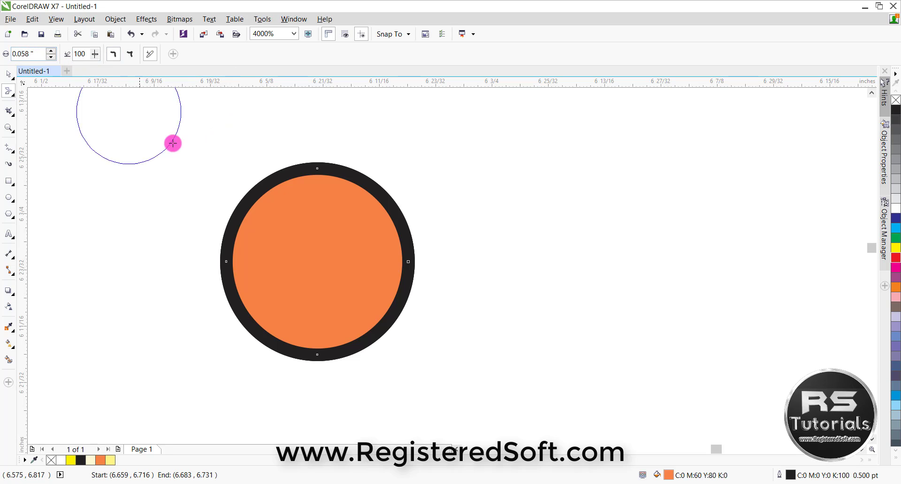
mouse_move(317, 273)
mouse_down()
mouse_move(345, 224)
mouse_move(358, 271)
mouse_move(343, 270)
mouse_up()
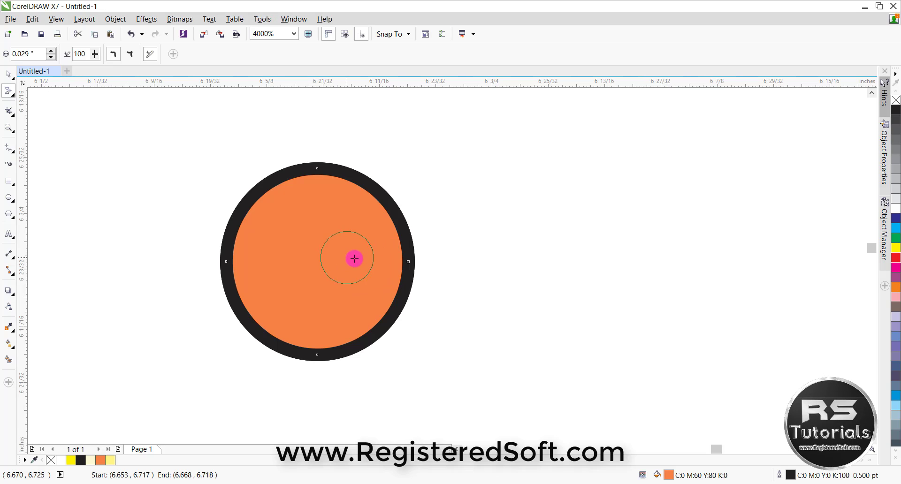
- Smear the circle's edge outward into seven long spikes spread around the shape
drag(390, 246, 524, 229)
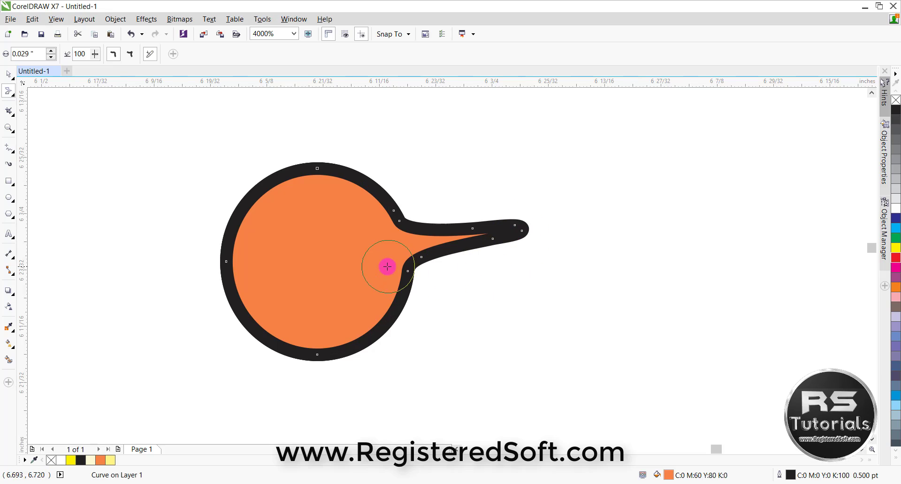
drag(386, 263, 490, 366)
drag(336, 398, 336, 417)
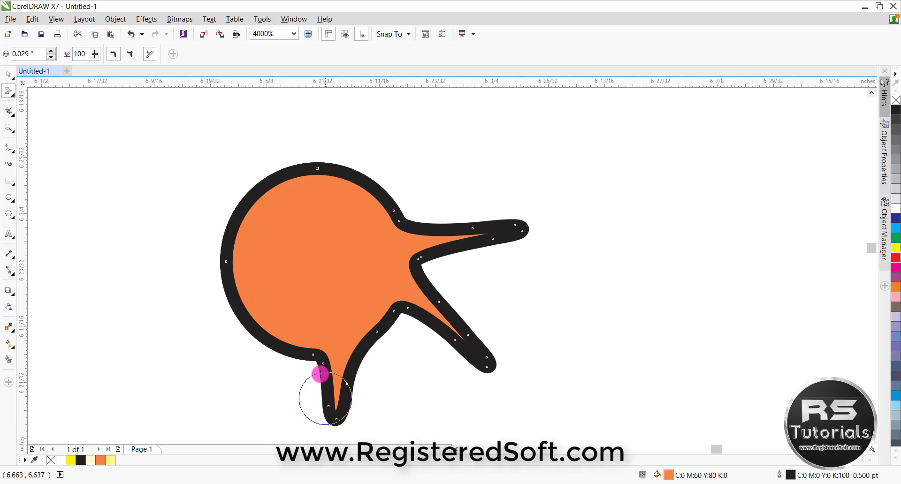
drag(272, 317, 201, 358)
drag(250, 249, 162, 212)
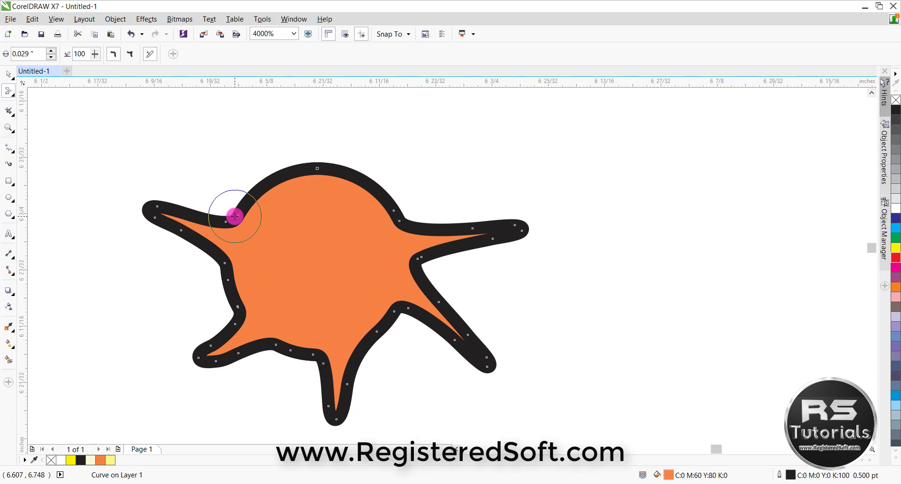
drag(281, 198, 267, 120)
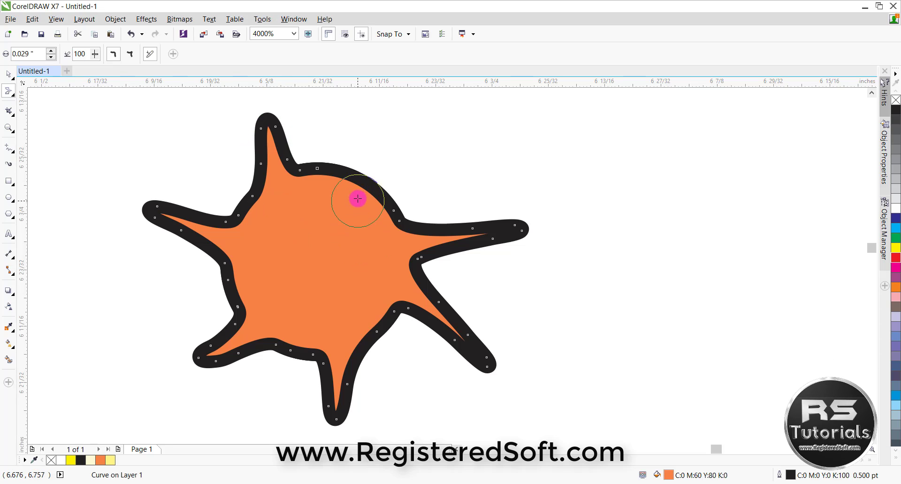
drag(424, 136, 424, 136)
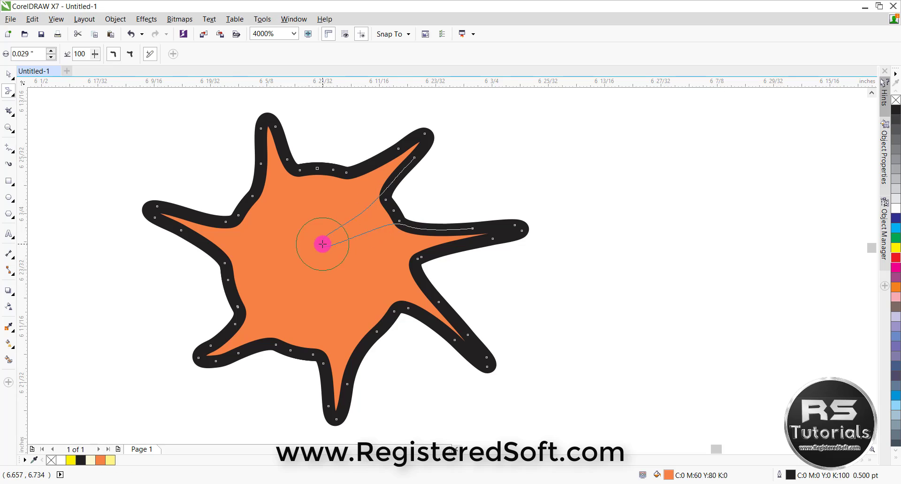
- Smear the edges between the spikes inward to pull outline folds toward the shape's centre
drag(322, 244, 306, 256)
mouse_move(225, 280)
mouse_down()
mouse_move(288, 270)
mouse_move(312, 340)
mouse_move(339, 282)
mouse_up()
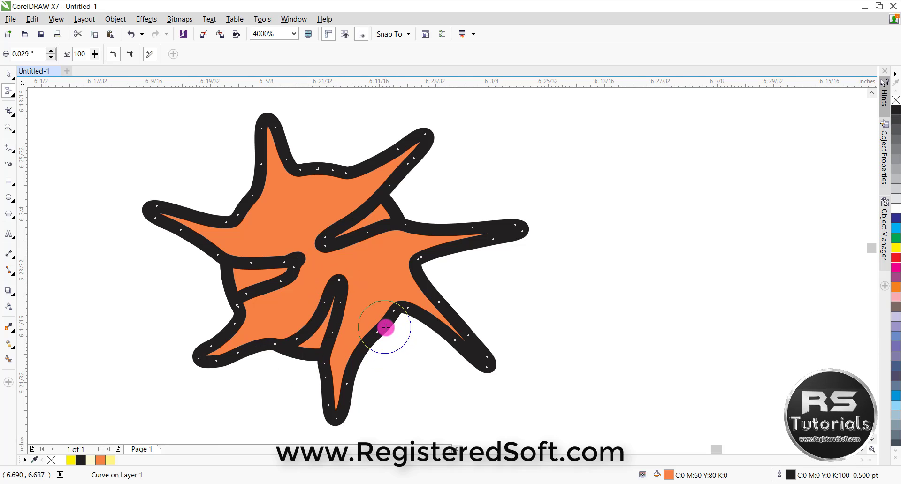
mouse_move(382, 328)
mouse_down()
mouse_move(346, 283)
mouse_move(357, 264)
mouse_up()
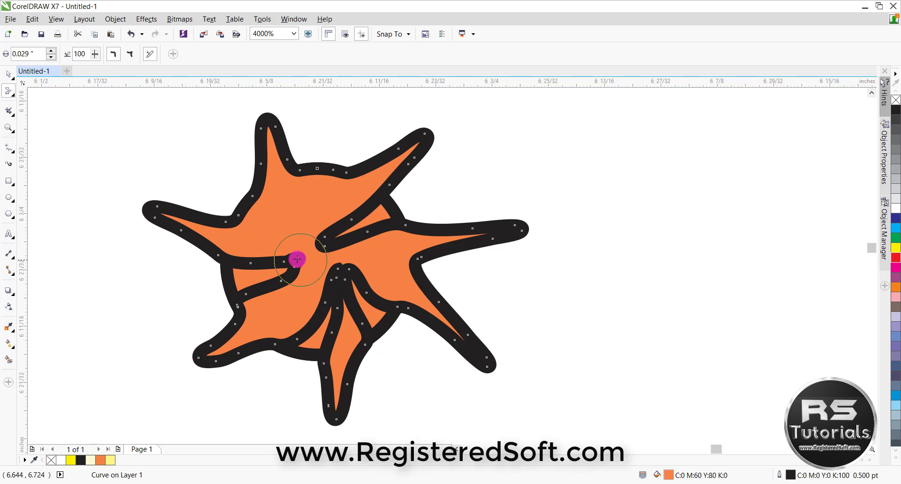
mouse_move(297, 259)
mouse_down()
mouse_move(348, 267)
mouse_move(309, 255)
mouse_move(337, 239)
mouse_up()
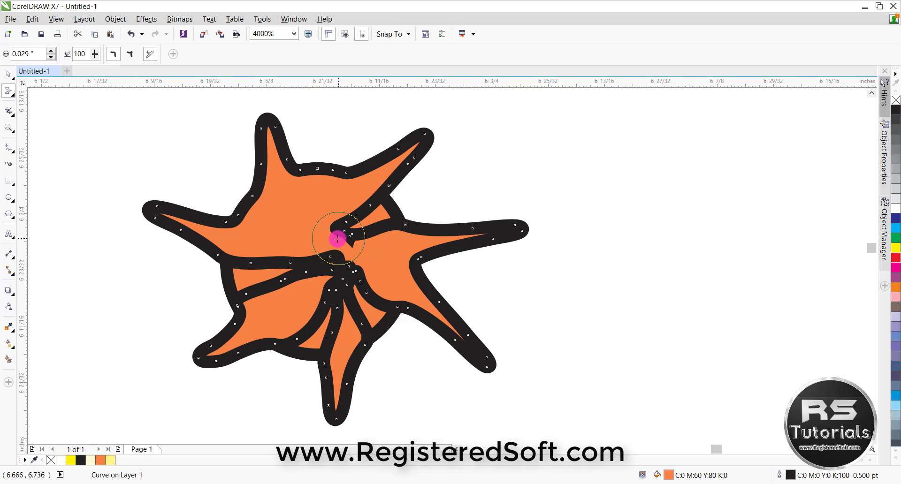
- Undo all inward and outward smear strokes back to the plain circle
key(ctrl+z)
key(ctrl+z)
key(ctrl+z)
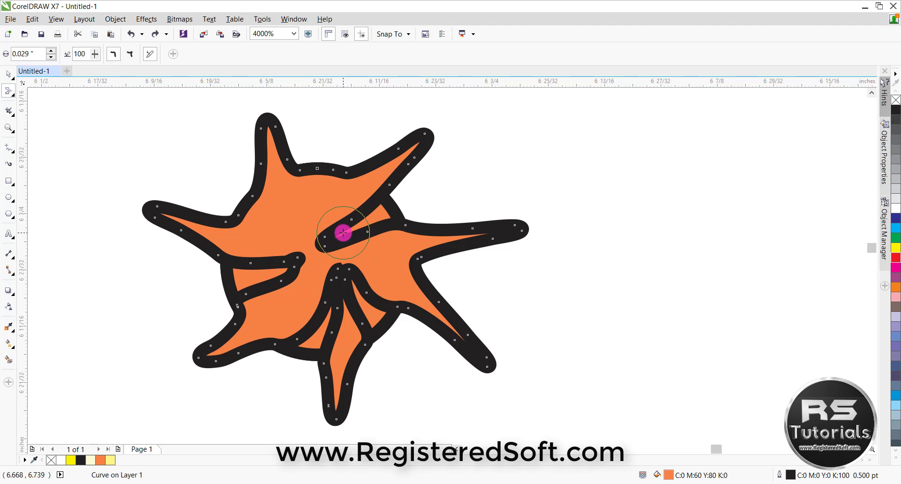
key(ctrl+z)
key(ctrl+z)
key(ctrl+z)
key(ctrl+z)
key(ctrl+z)
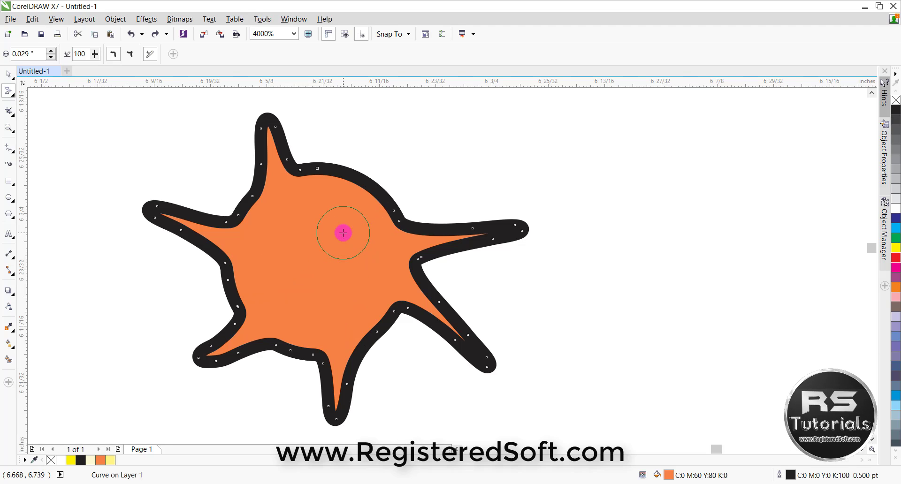
key(ctrl+z)
key(ctrl+z)
key(ctrl+z)
key(ctrl+z)
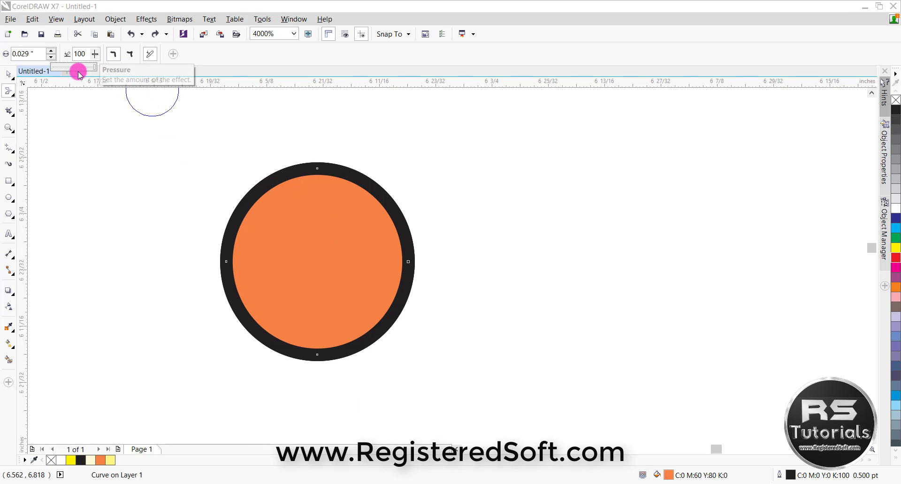
- Set the Smear pressure to 26 and smear the circle's edge into shallow bumps all the way around
drag(98, 69, 79, 70)
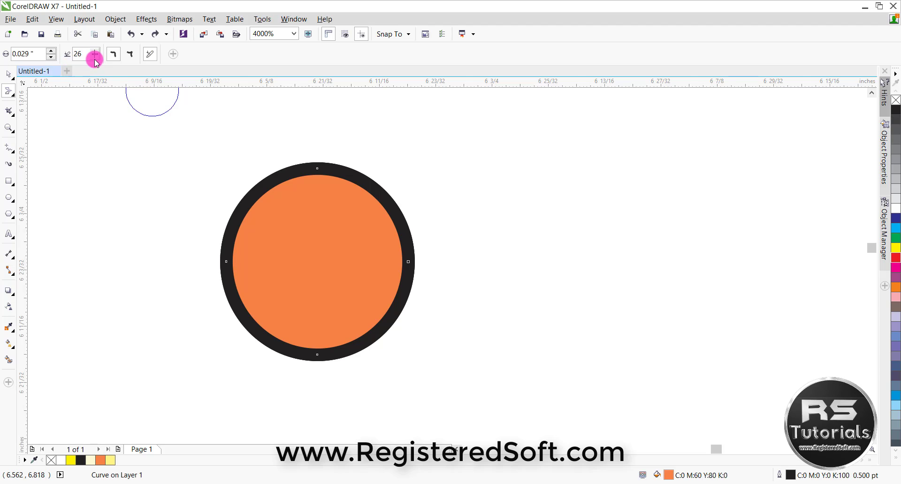
drag(330, 177, 313, 268)
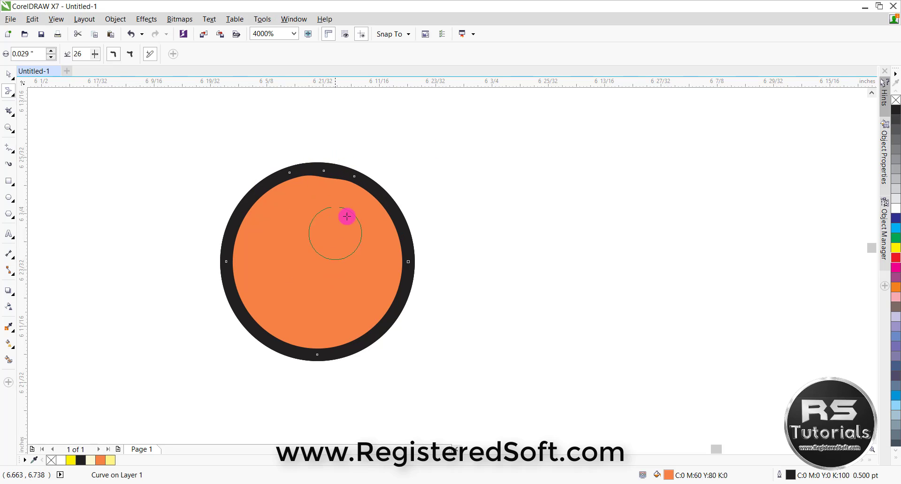
drag(347, 217, 462, 119)
drag(346, 270, 518, 195)
drag(385, 238, 492, 141)
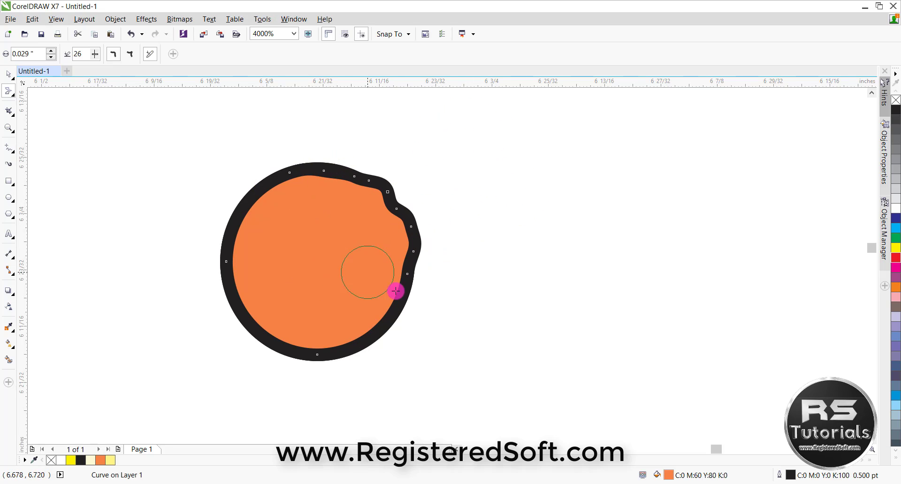
mouse_move(396, 291)
mouse_down()
mouse_move(344, 272)
mouse_move(291, 311)
mouse_move(270, 319)
mouse_move(230, 313)
mouse_move(252, 223)
mouse_up()
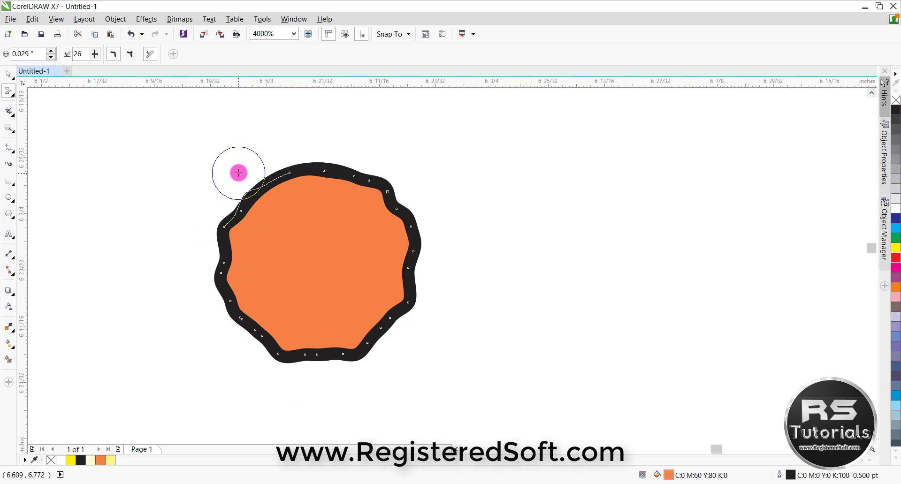
mouse_move(238, 172)
mouse_down()
mouse_move(294, 193)
mouse_move(290, 136)
mouse_move(373, 137)
mouse_up()
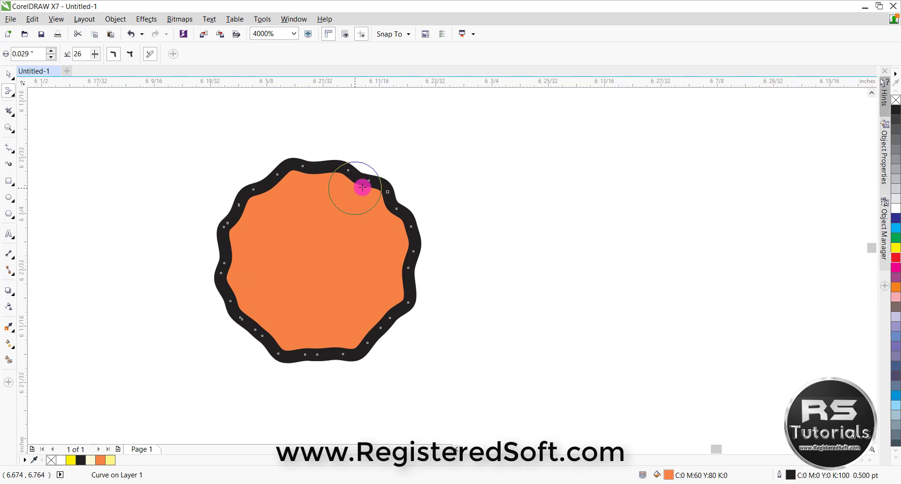
mouse_move(362, 187)
mouse_down()
mouse_move(388, 221)
mouse_move(431, 207)
mouse_move(339, 253)
mouse_move(420, 280)
mouse_up()
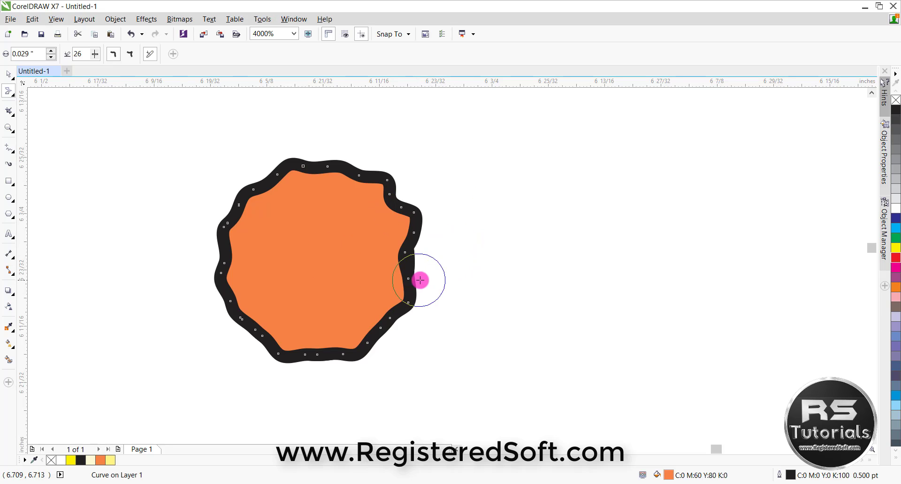
- Smear the circle's edge inward into shallow dents around the shape at pressure 26
mouse_move(397, 322)
mouse_down()
mouse_move(392, 338)
mouse_move(326, 306)
mouse_move(348, 369)
mouse_up()
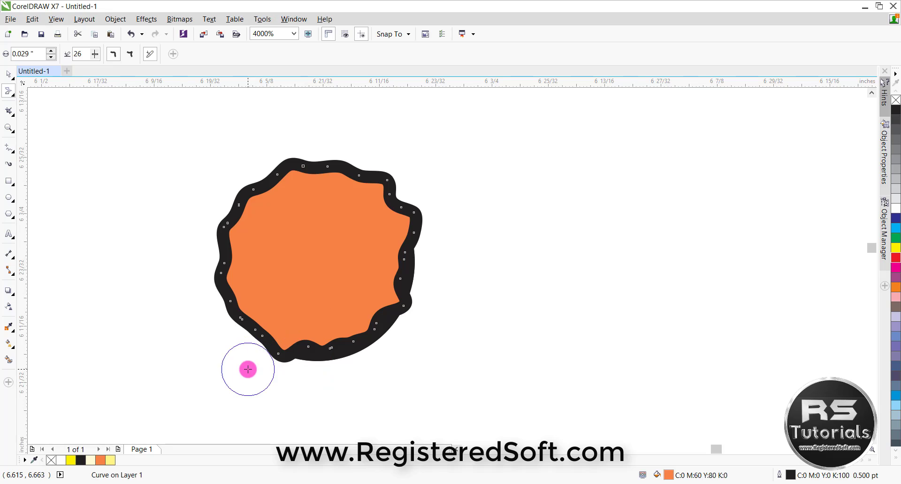
mouse_move(248, 370)
mouse_down()
mouse_move(277, 310)
mouse_move(269, 277)
mouse_move(218, 252)
mouse_move(285, 234)
mouse_move(268, 201)
mouse_move(246, 188)
mouse_move(273, 215)
mouse_move(272, 164)
mouse_move(298, 195)
mouse_move(349, 182)
mouse_move(383, 193)
mouse_up()
drag(419, 218, 418, 219)
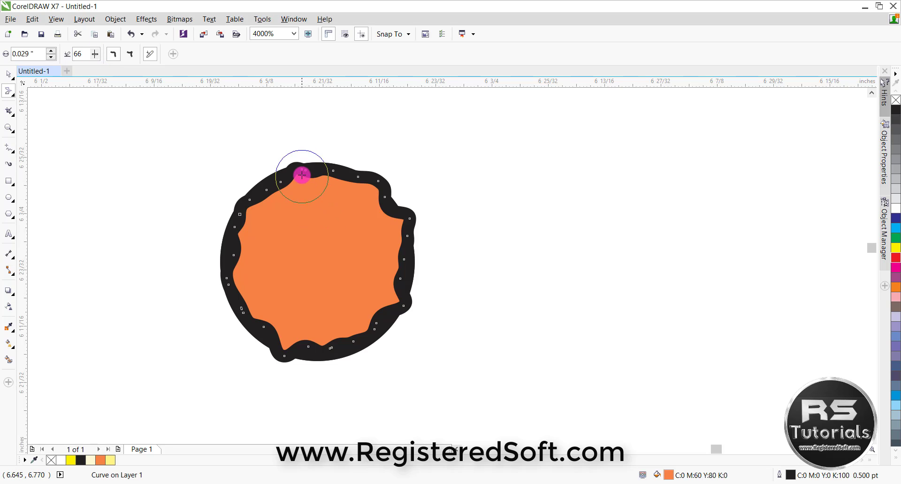
- Raise the Smear pressure to 66 and smear the circle's edge inward into deeper folds around the shape
drag(302, 175, 326, 264)
drag(362, 181, 357, 227)
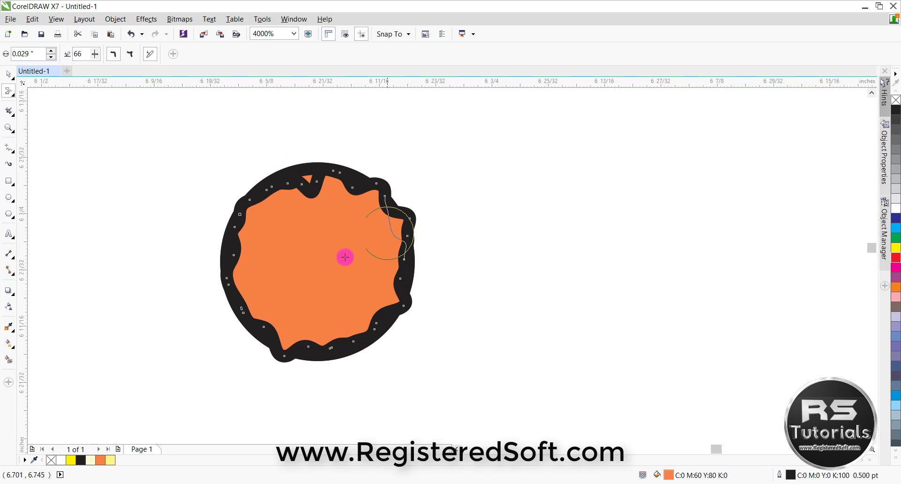
drag(344, 257, 319, 269)
drag(402, 266, 310, 266)
drag(314, 277, 311, 282)
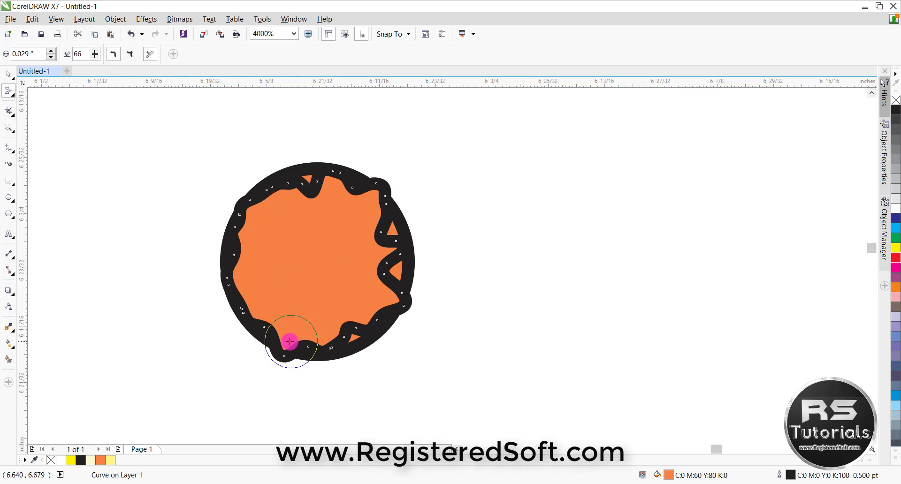
drag(290, 344, 291, 270)
drag(228, 278, 270, 267)
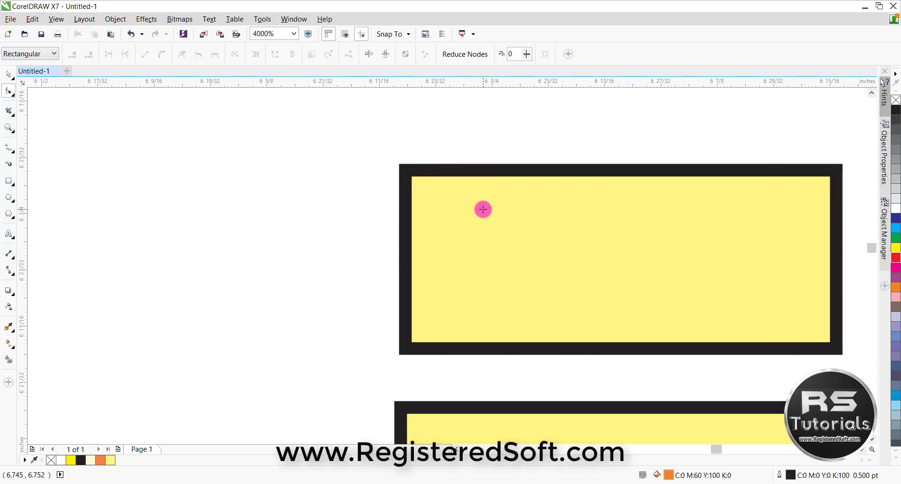
- Delete the yellow rectangles and draw an orange ellipse about 0.139 by 0.129 inches in the empty area
key(Delete)
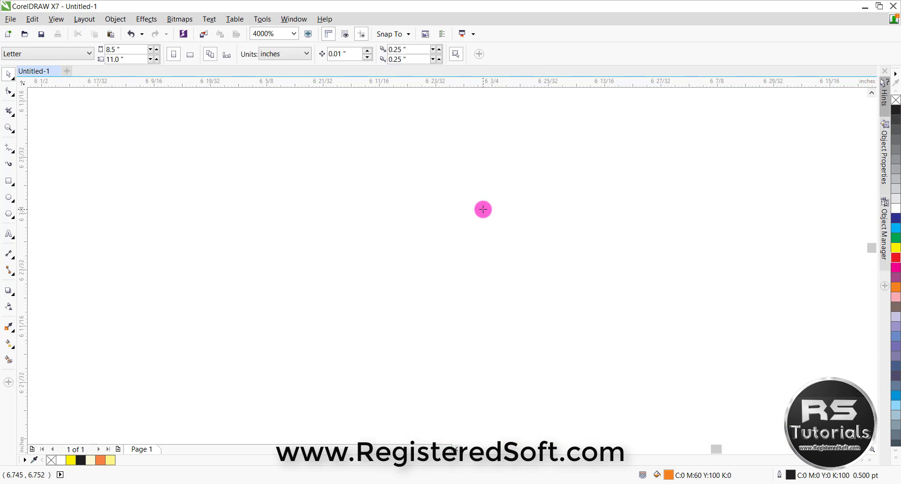
click(8, 198)
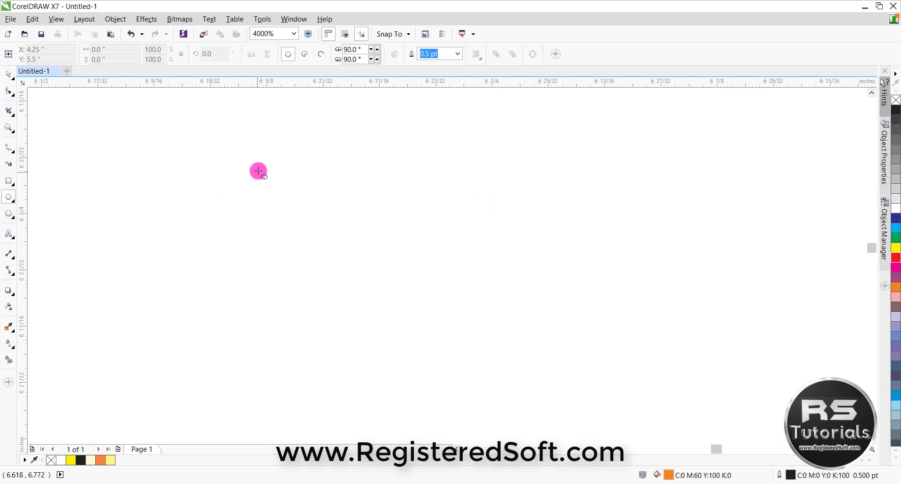
drag(258, 171, 512, 407)
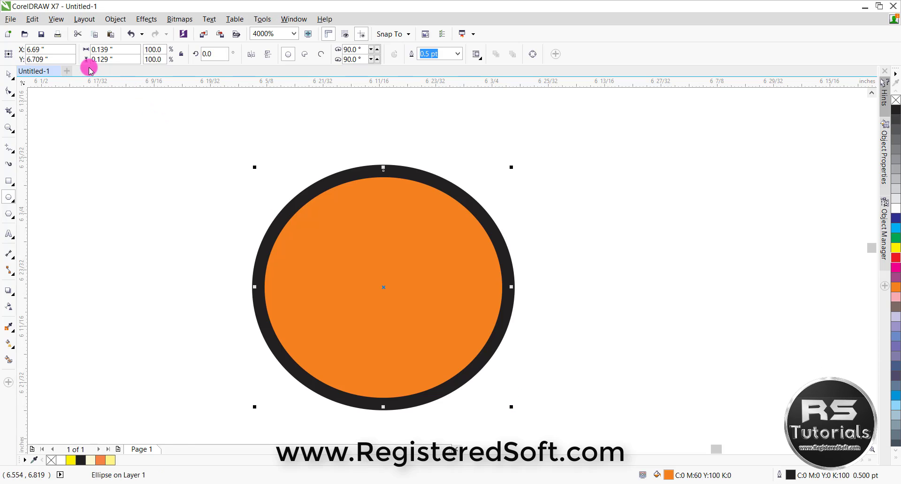
- Using Pointy smear at pressure 100, smear the ellipse's right and lower-right edge outward into six spikes
click(11, 92)
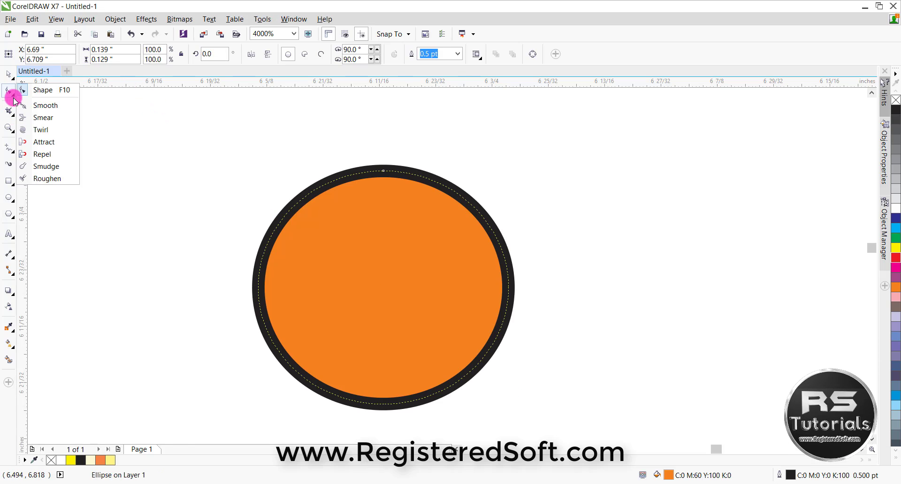
click(28, 115)
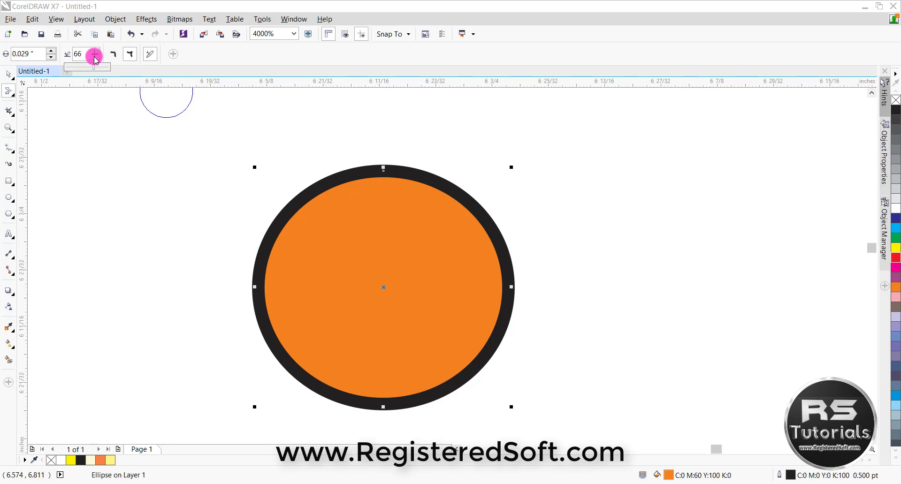
drag(101, 69, 129, 71)
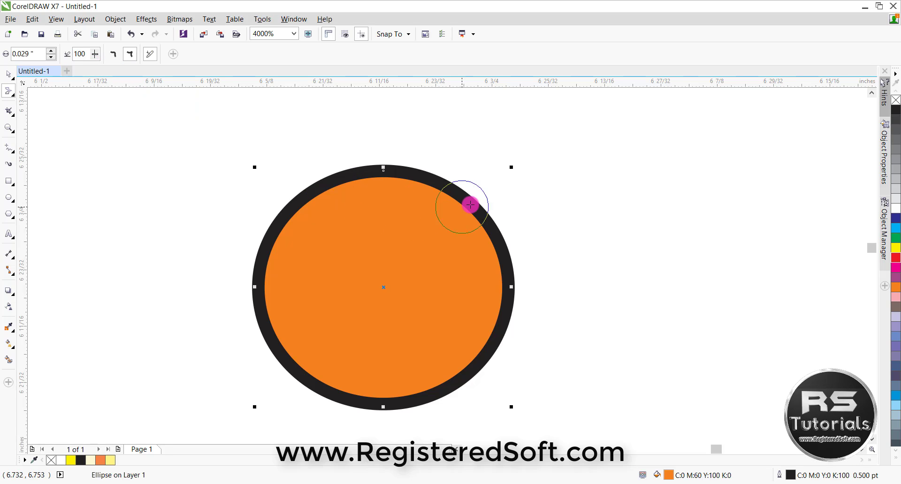
drag(575, 170, 545, 179)
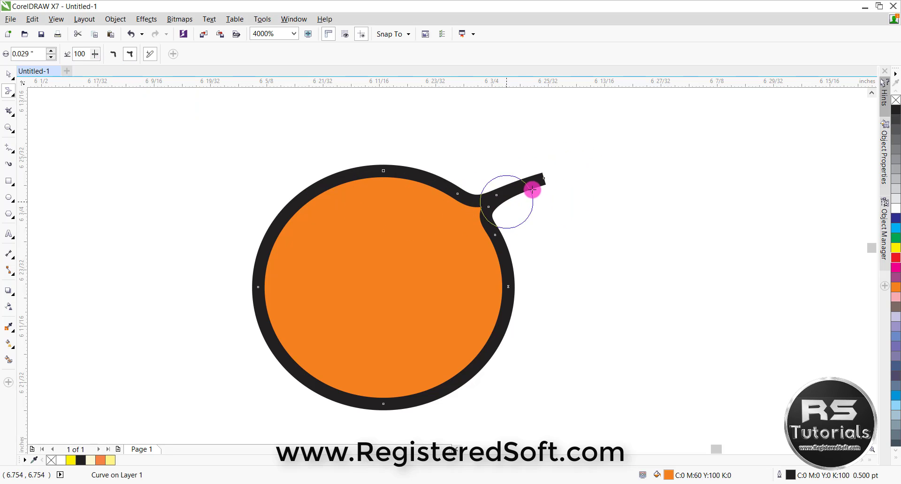
mouse_move(490, 243)
mouse_down()
mouse_move(621, 221)
mouse_move(570, 230)
mouse_up()
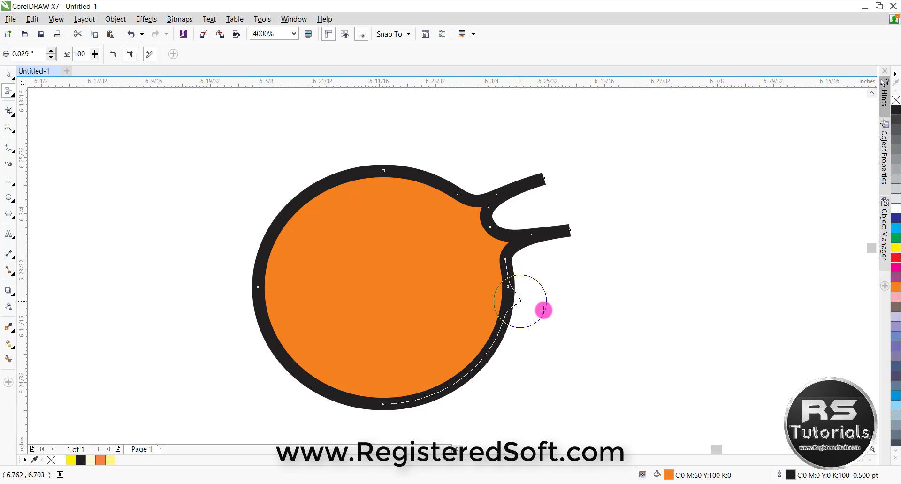
drag(619, 331, 556, 311)
drag(486, 337, 530, 376)
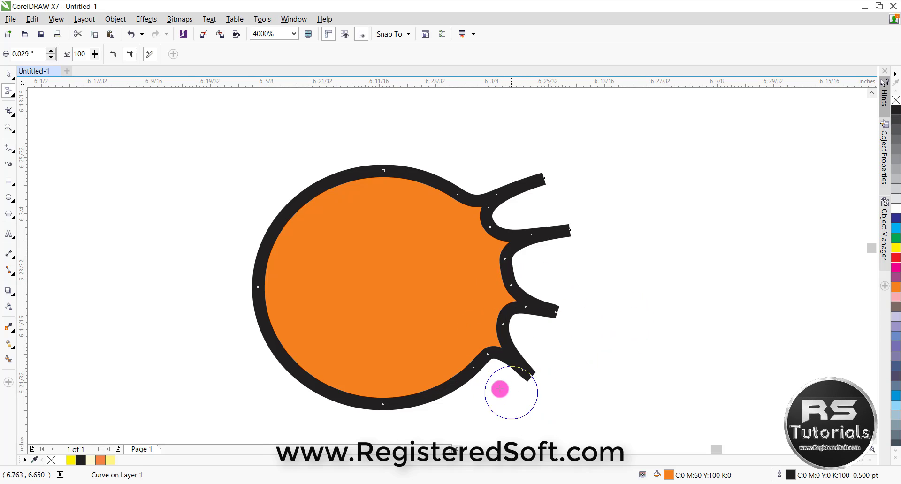
drag(486, 397, 499, 422)
drag(438, 390, 463, 430)
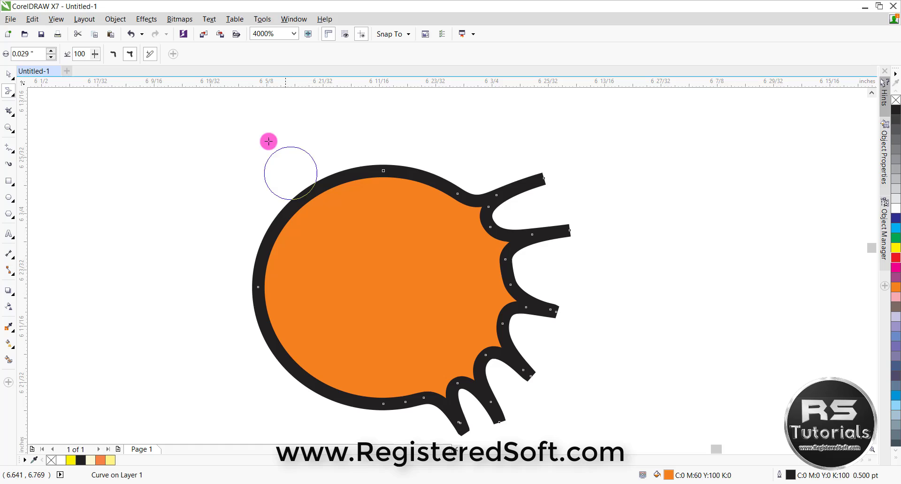
- Switch to Smooth smear and pull two long rounded spikes outward from the ellipse's upper-left edge
click(119, 58)
mouse_move(412, 201)
mouse_down()
mouse_move(404, 183)
mouse_move(300, 124)
mouse_up()
mouse_move(308, 193)
mouse_down()
mouse_move(230, 169)
mouse_move(209, 153)
mouse_up()
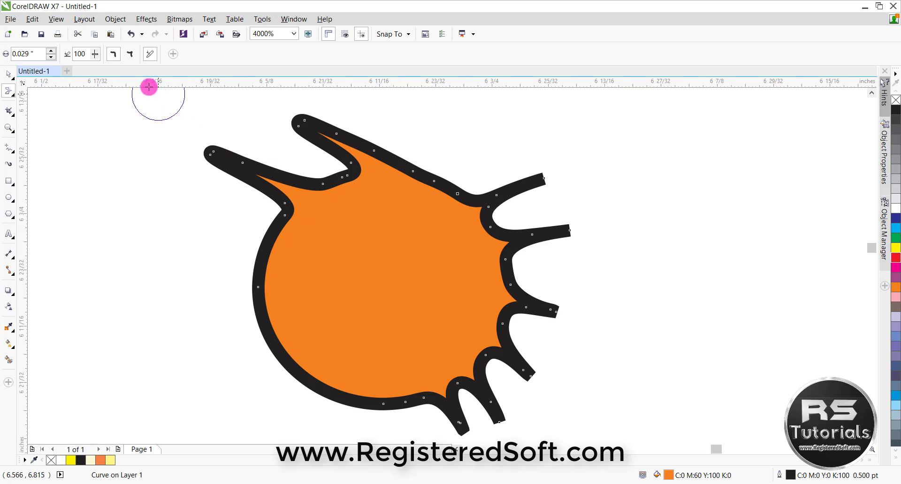
- Using Pointy smear, pull five spikes outward along the shape's left side and one inward from its upper-left edge
click(129, 57)
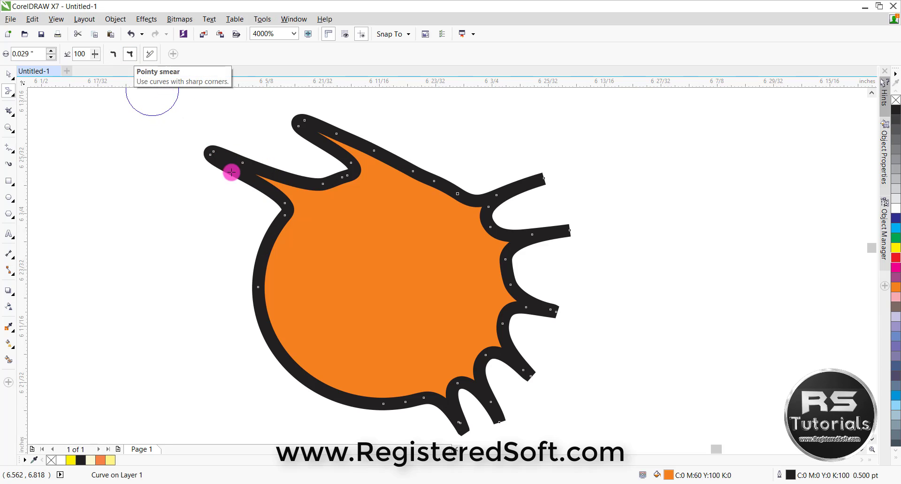
drag(190, 236, 189, 236)
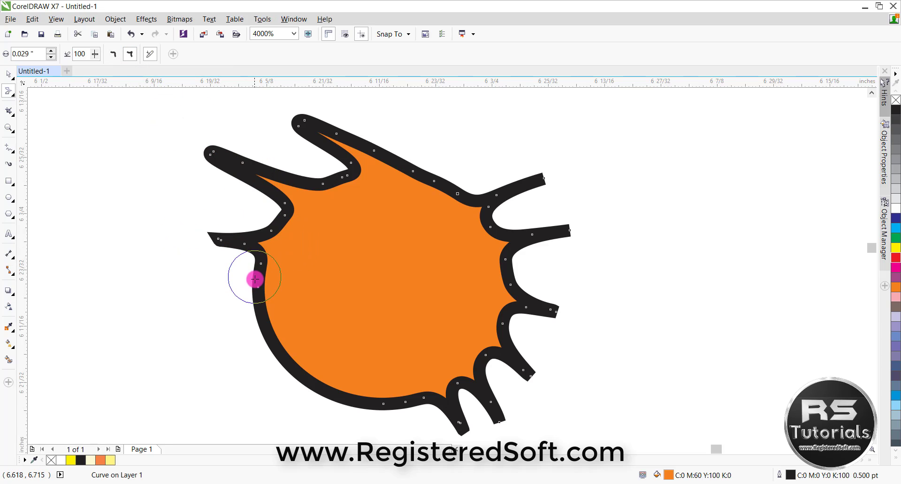
mouse_move(267, 295)
mouse_down()
mouse_move(209, 289)
mouse_move(145, 262)
mouse_up()
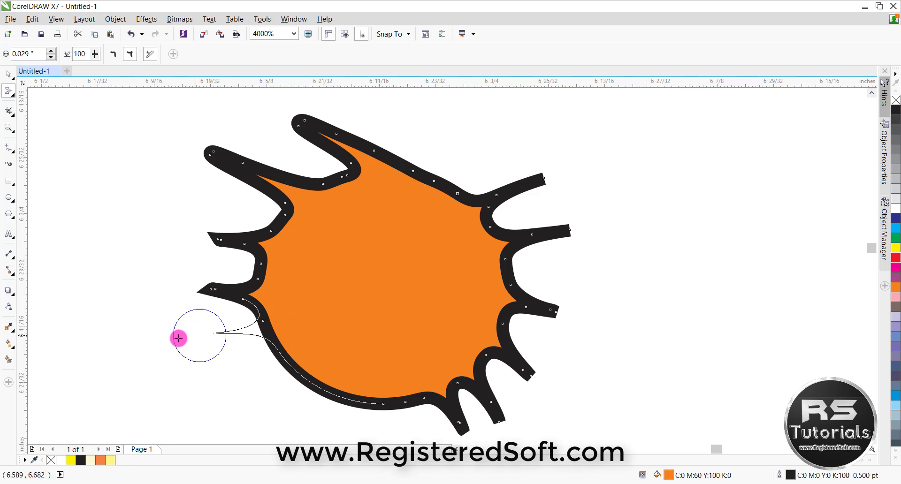
drag(178, 338, 178, 338)
drag(286, 358, 240, 380)
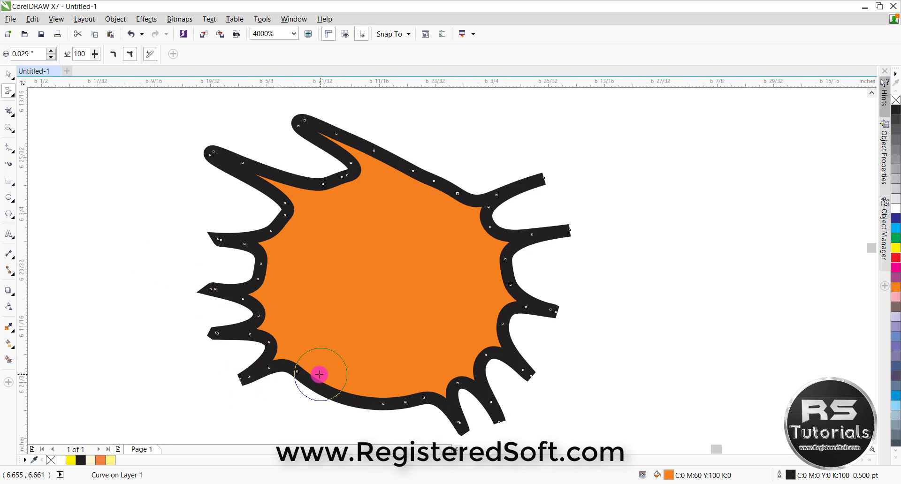
drag(319, 374, 247, 402)
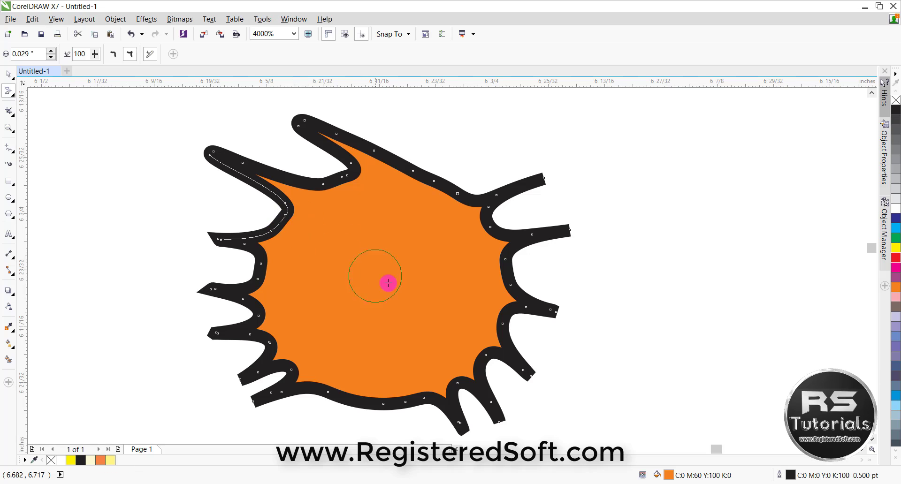
drag(315, 191, 363, 262)
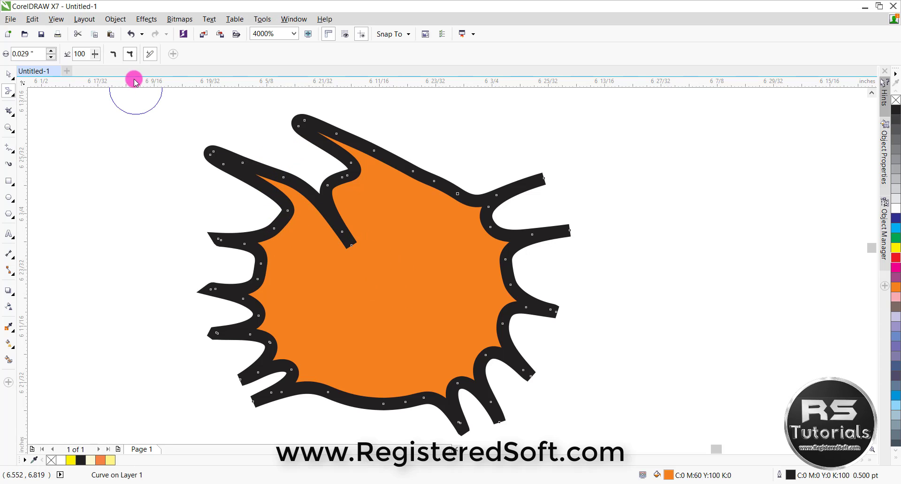
- Using Smooth smear, push two long rounded folds from the shape's upper edge into its centre
click(113, 54)
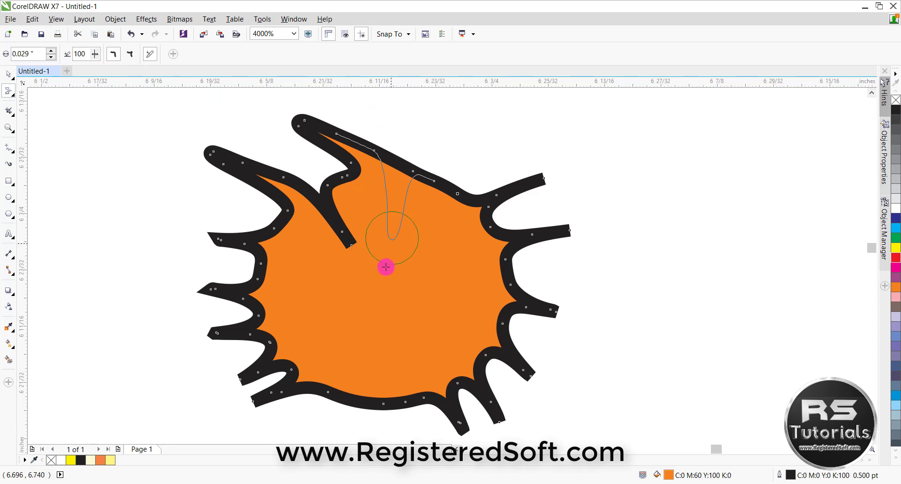
drag(386, 267, 384, 286)
drag(457, 190, 431, 309)
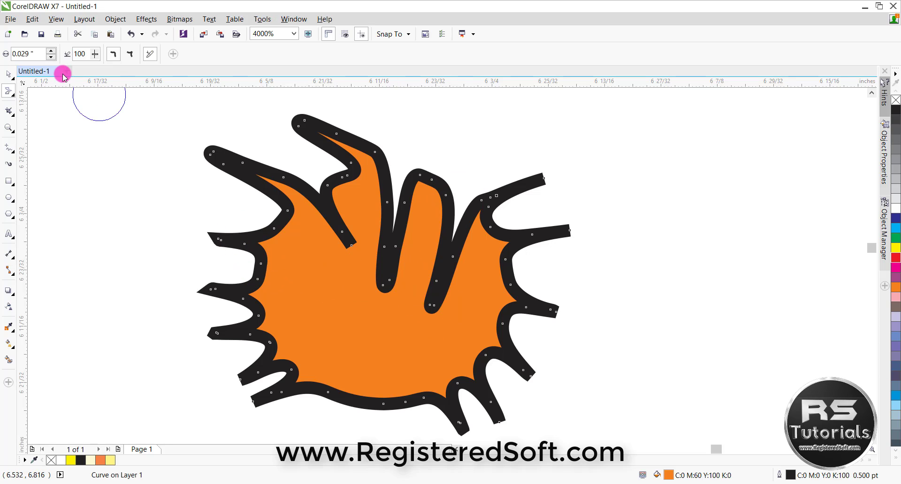
click(96, 54)
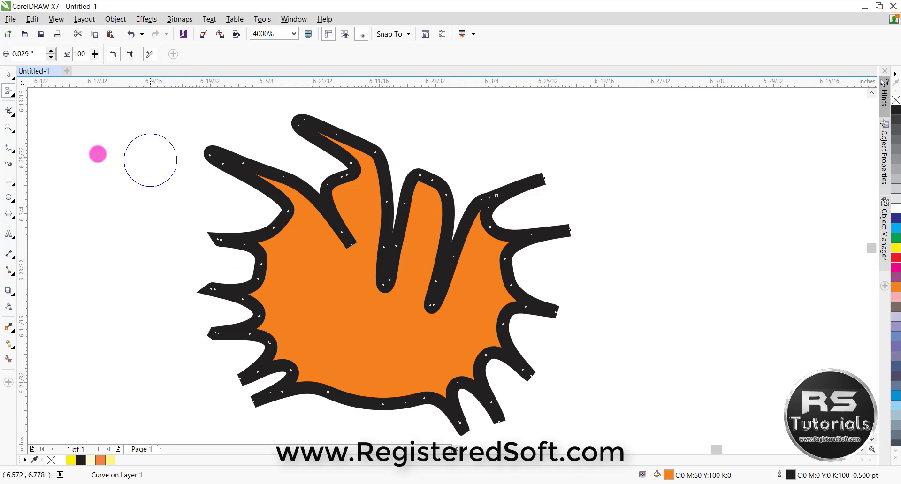